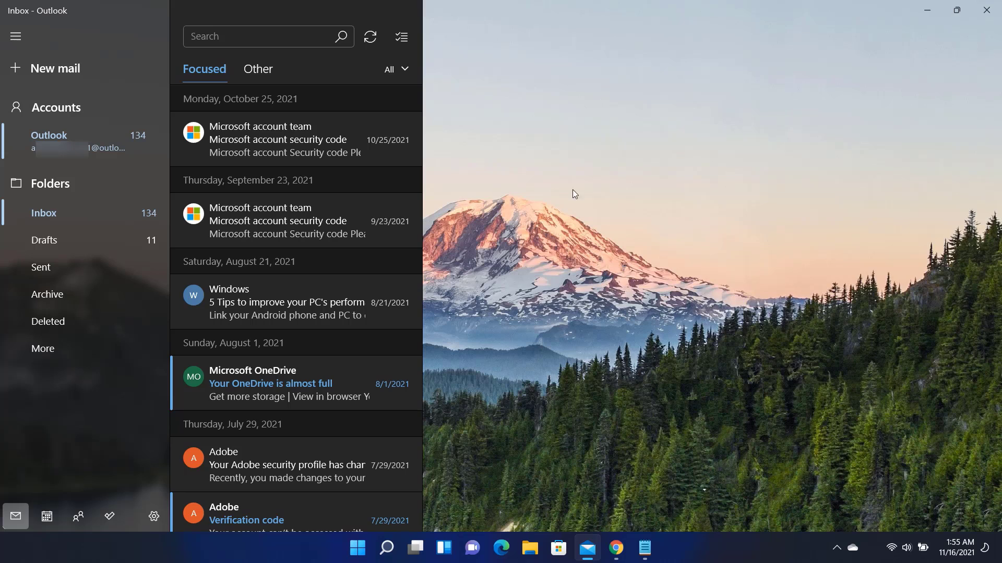
# - Start adding a Google account to the Mail app and submit the account's e-mail address for sign-in
pyautogui.click(62, 107)
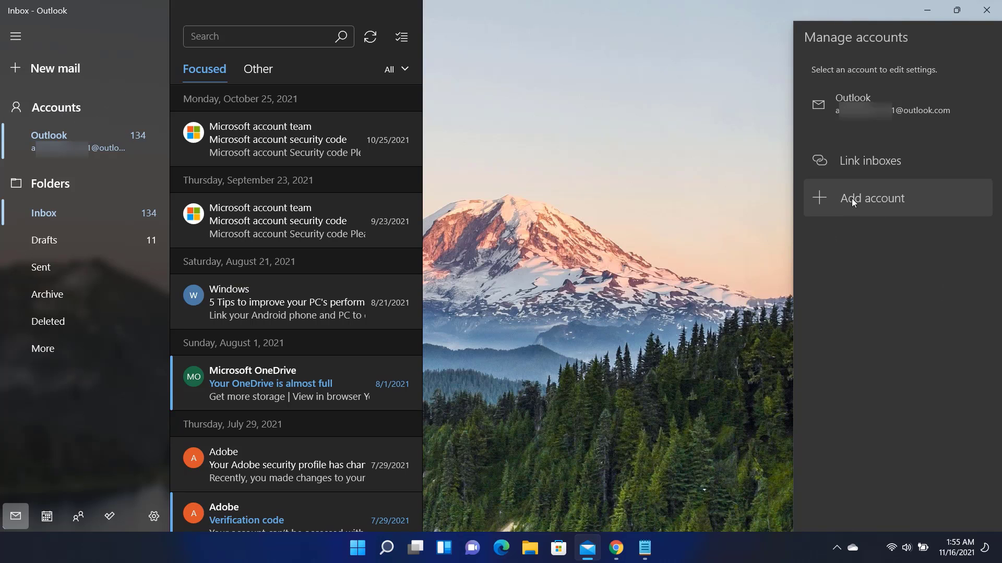
pyautogui.click(874, 198)
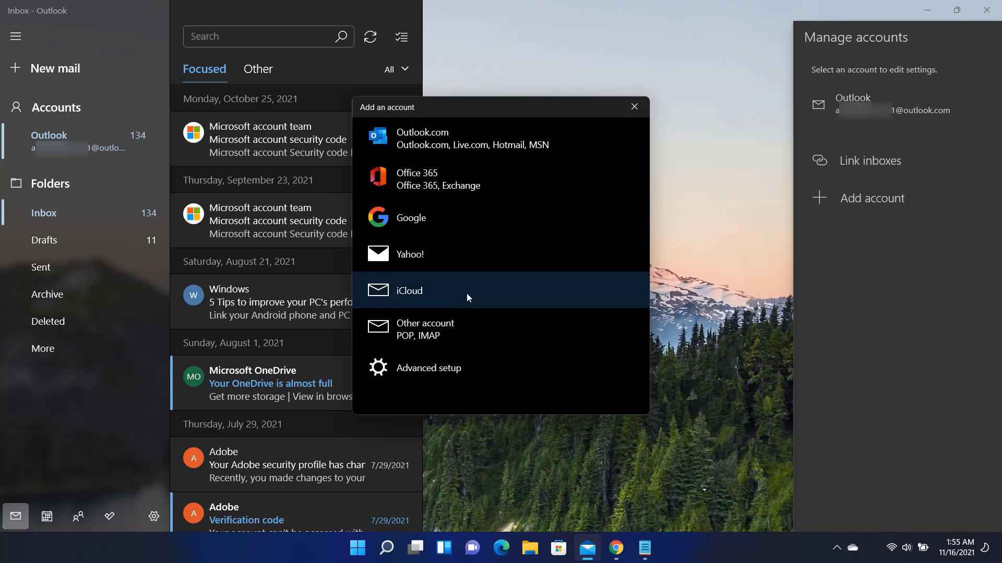
pyautogui.click(425, 218)
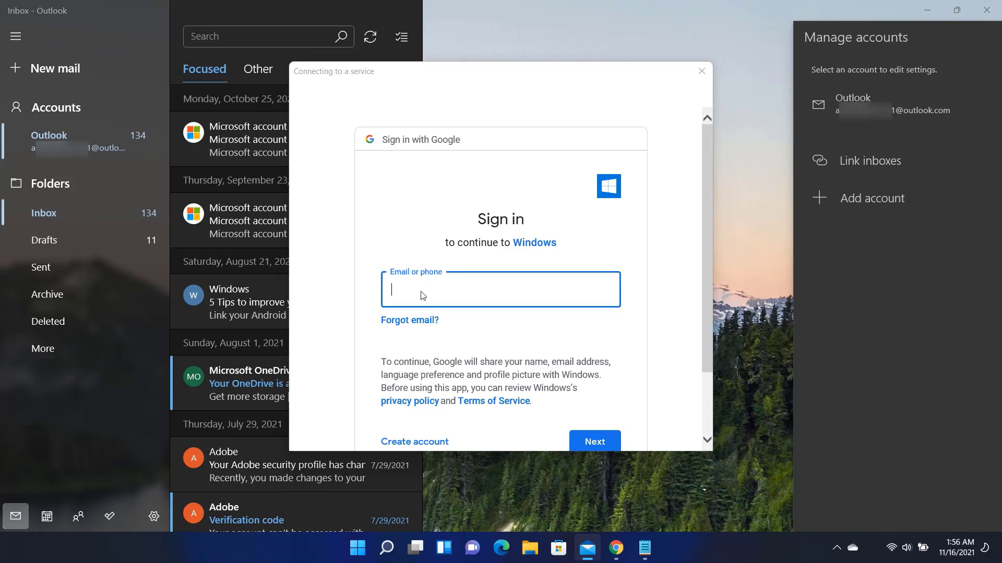
pyautogui.write('far')
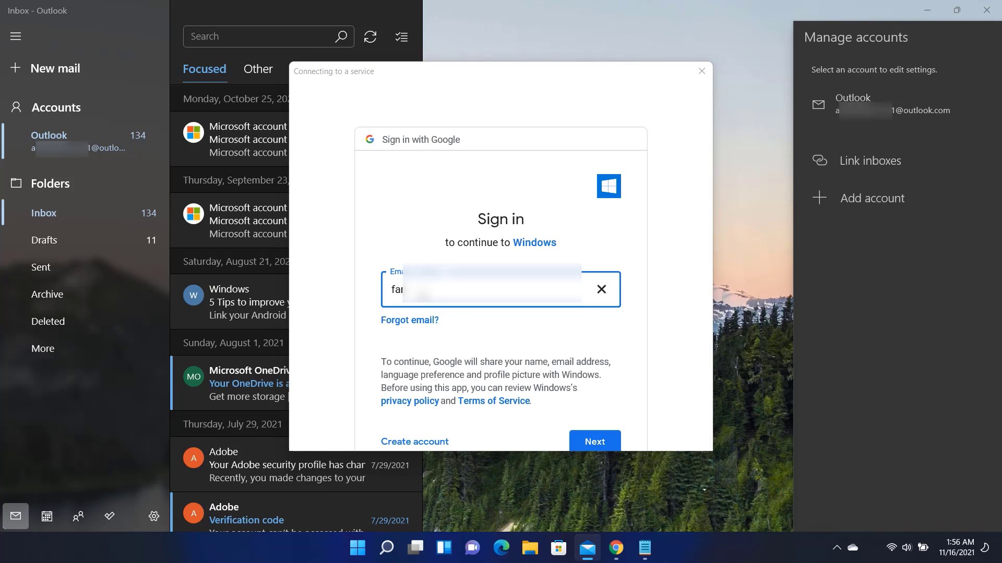
pyautogui.write('•••••••')
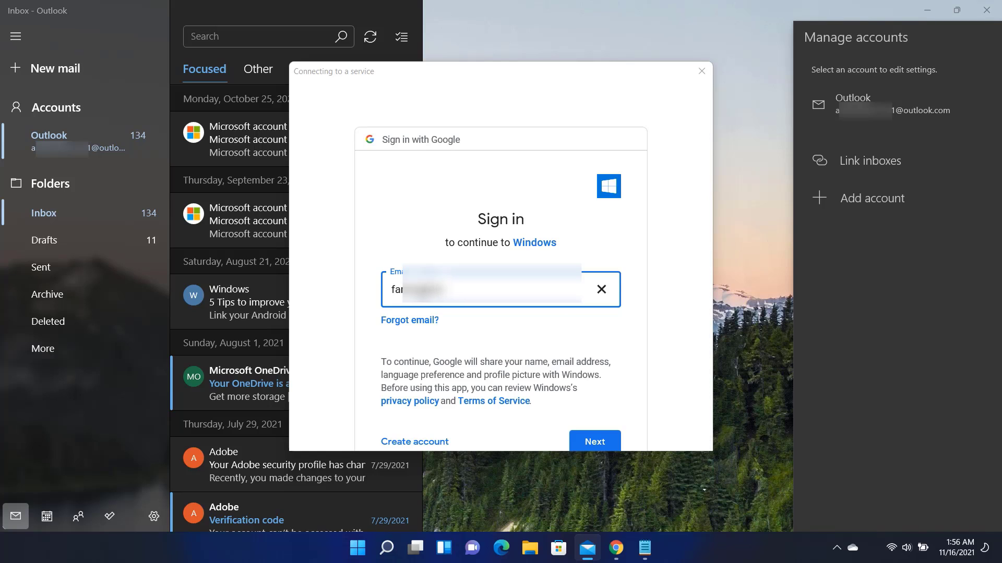
pyautogui.write('••••••••')
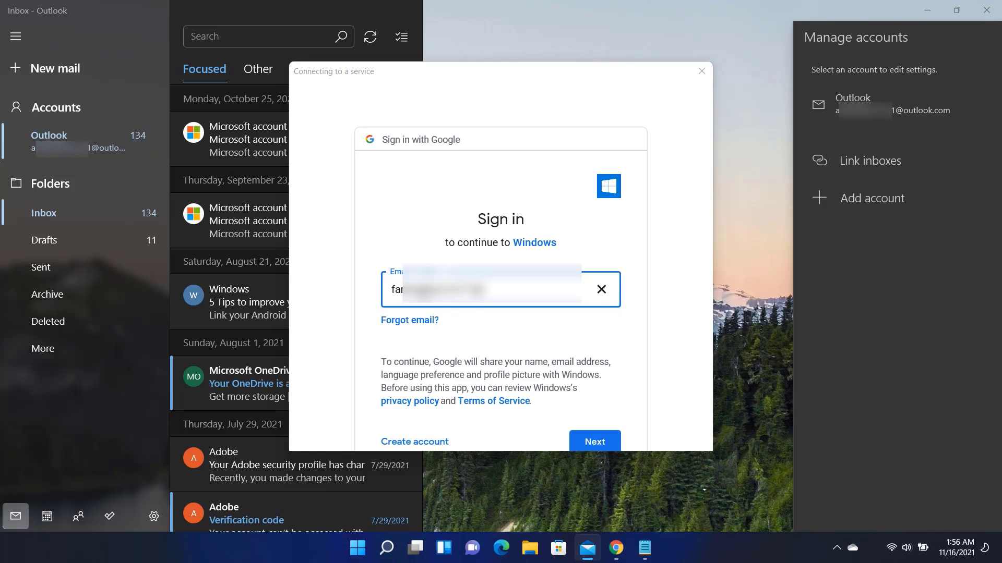
pyautogui.write('•••••')
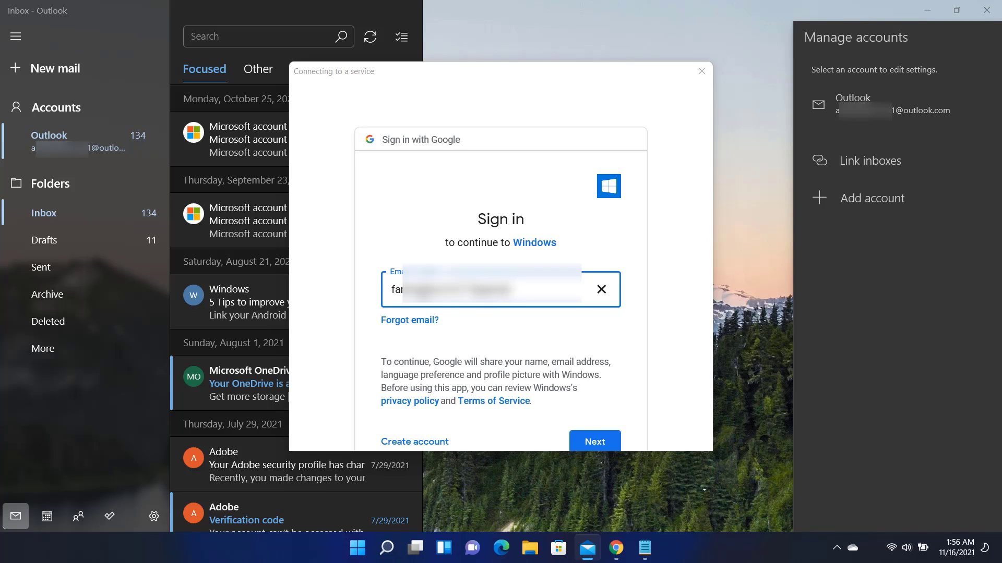
pyautogui.write('••••••')
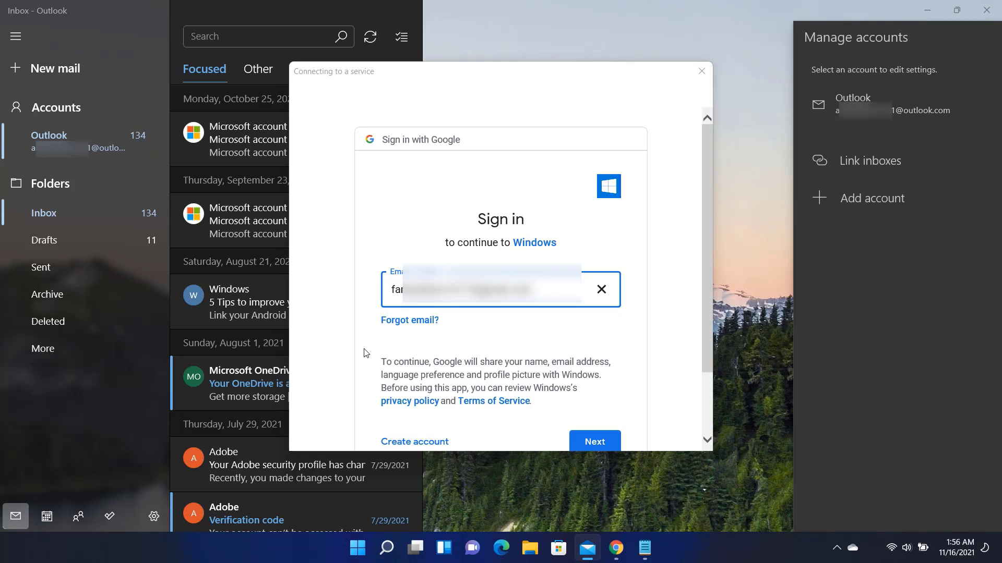
pyautogui.click(589, 443)
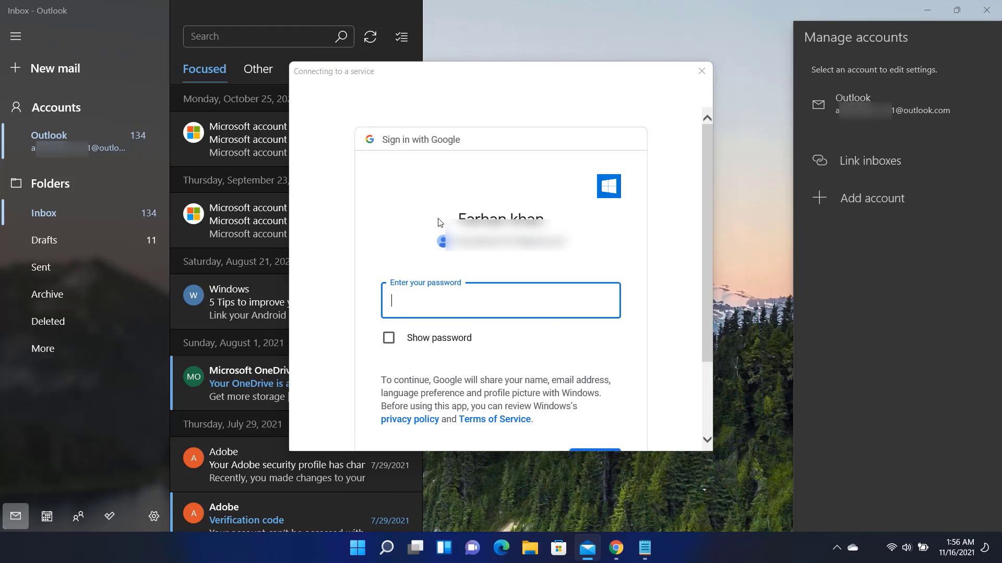
# - Enter the Google account password and submit it to sign in
pyautogui.write('••')
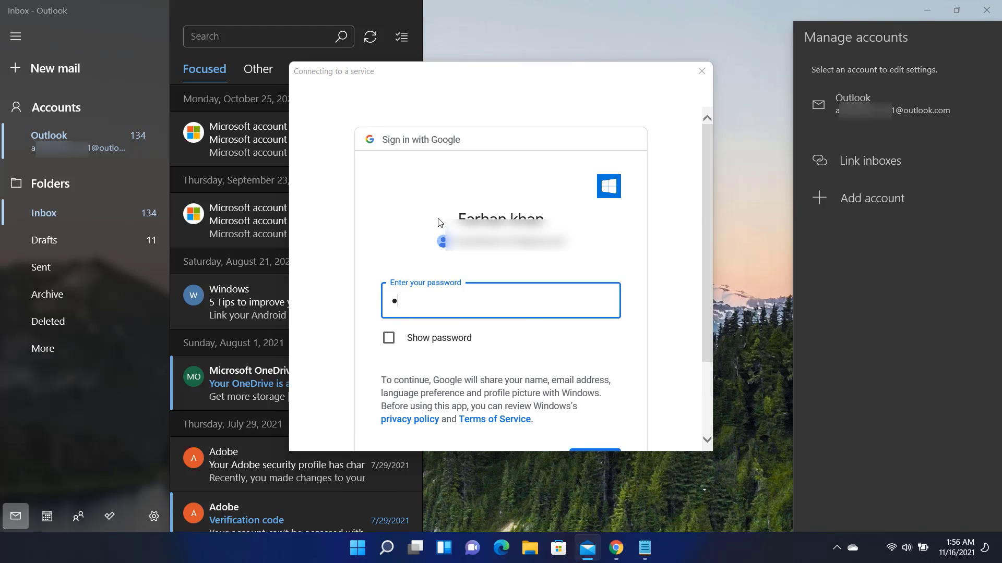
pyautogui.write('••')
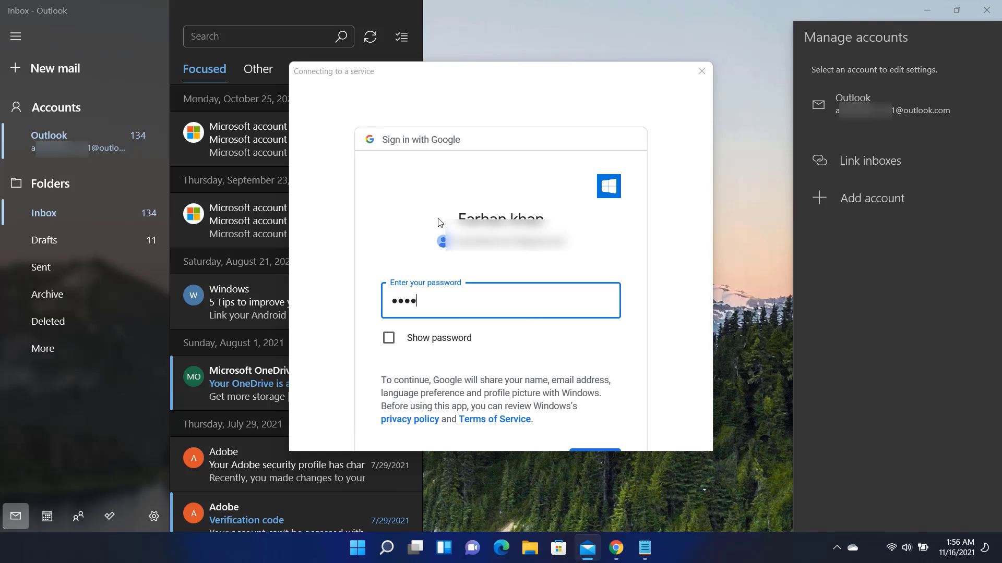
pyautogui.write('•••')
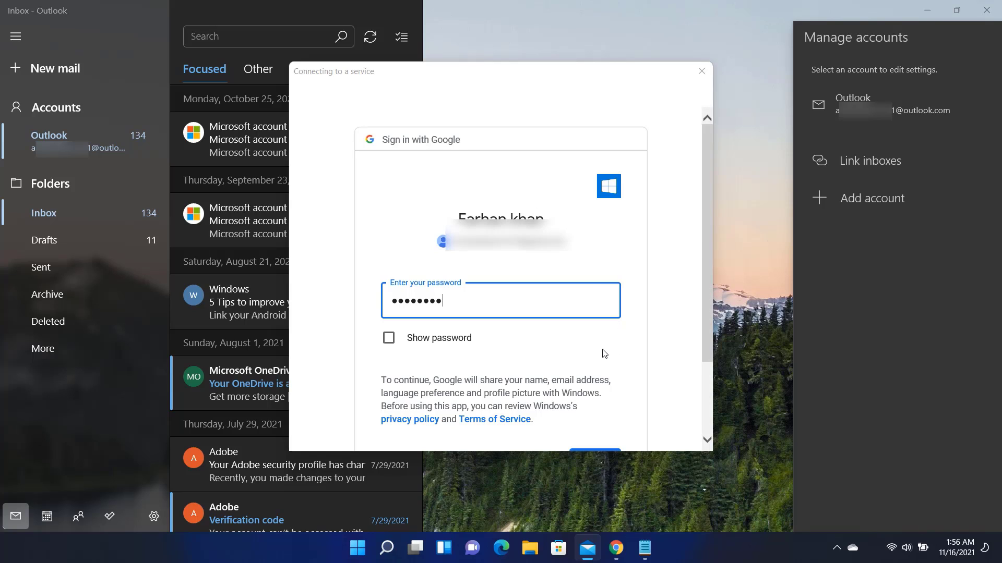
pyautogui.scroll(-1, 603, 354)
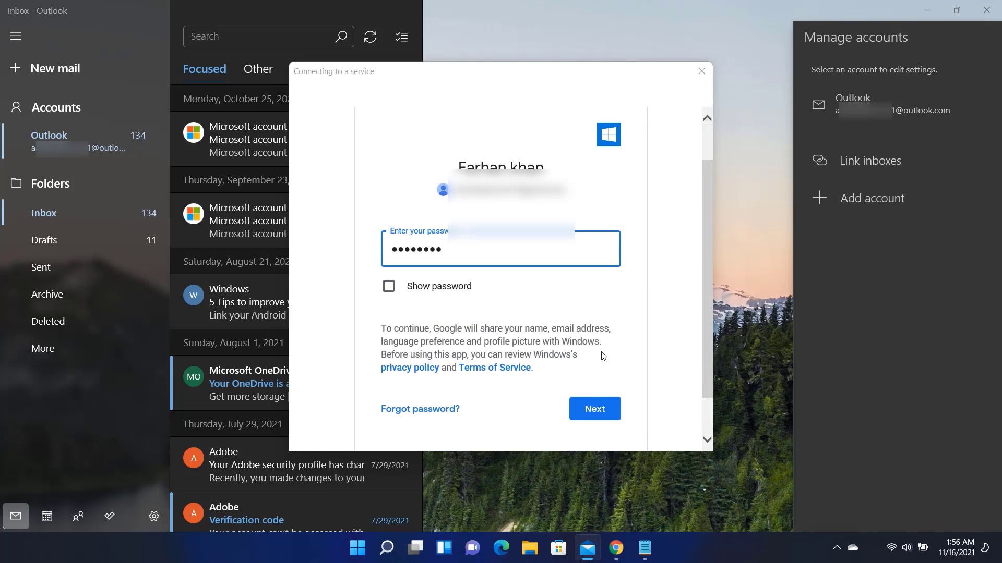
pyautogui.click(601, 409)
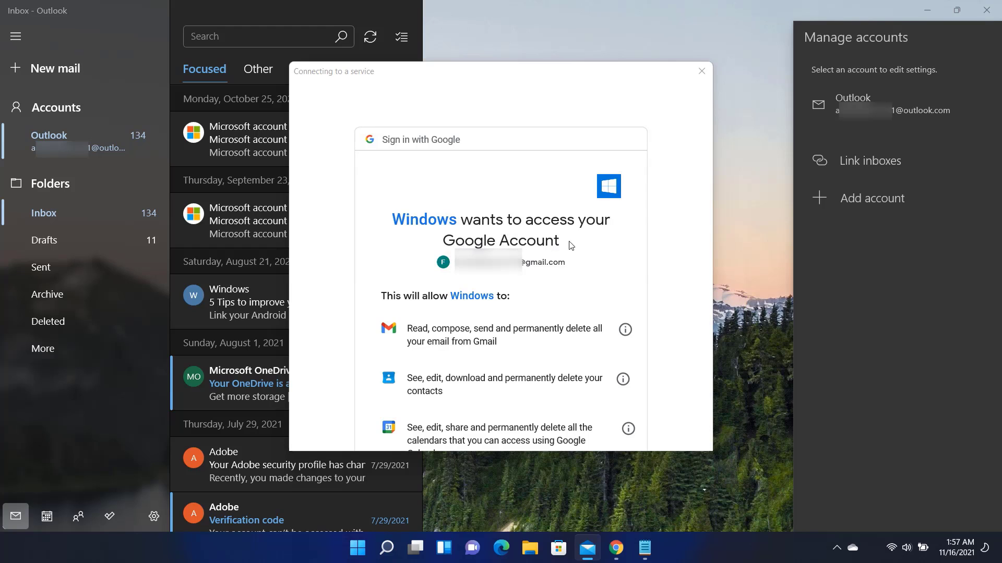
# - Allow Windows to access the Google Account and finish the account setup, closing the account management view
pyautogui.scroll(-5, 554, 368)
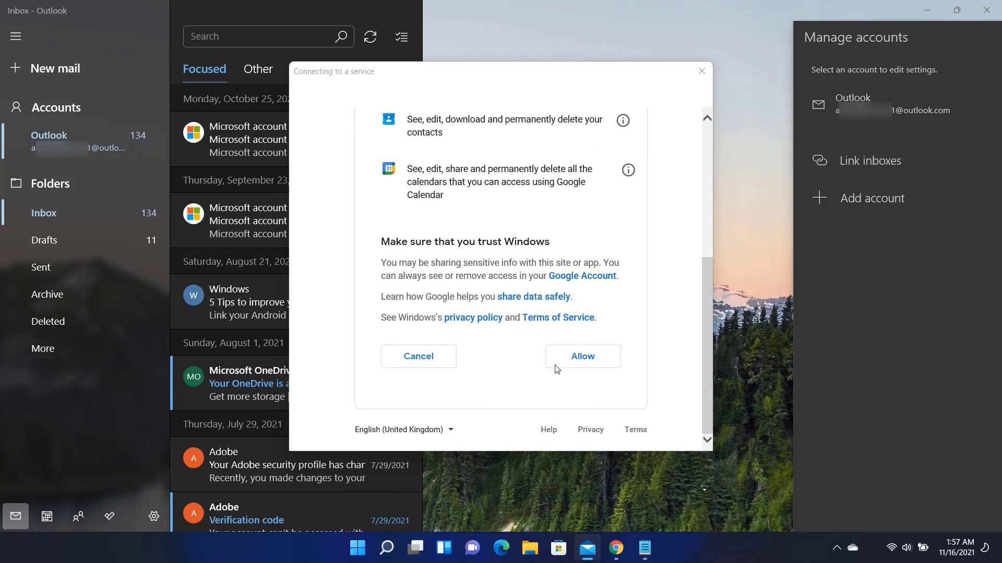
pyautogui.click(583, 358)
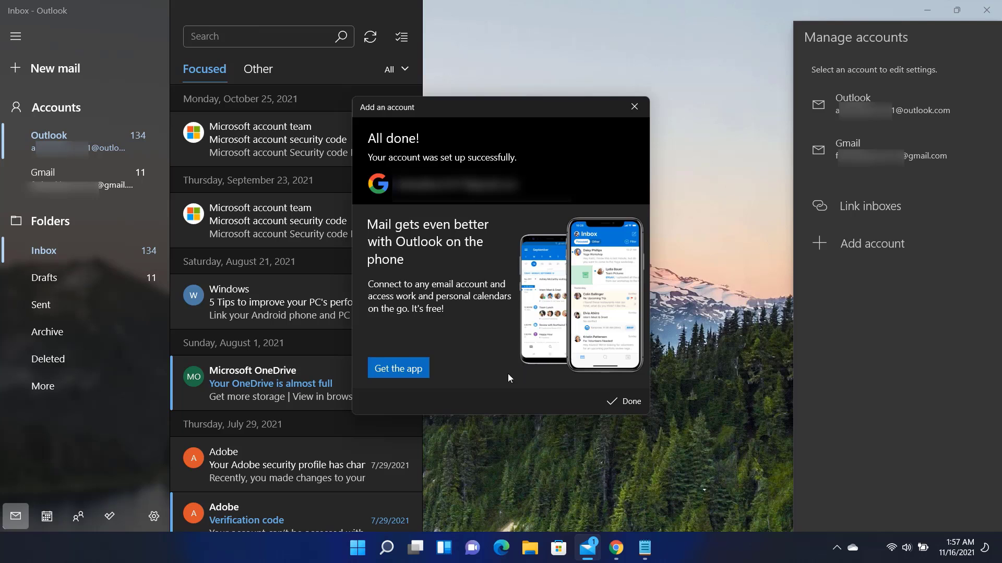
pyautogui.click(606, 402)
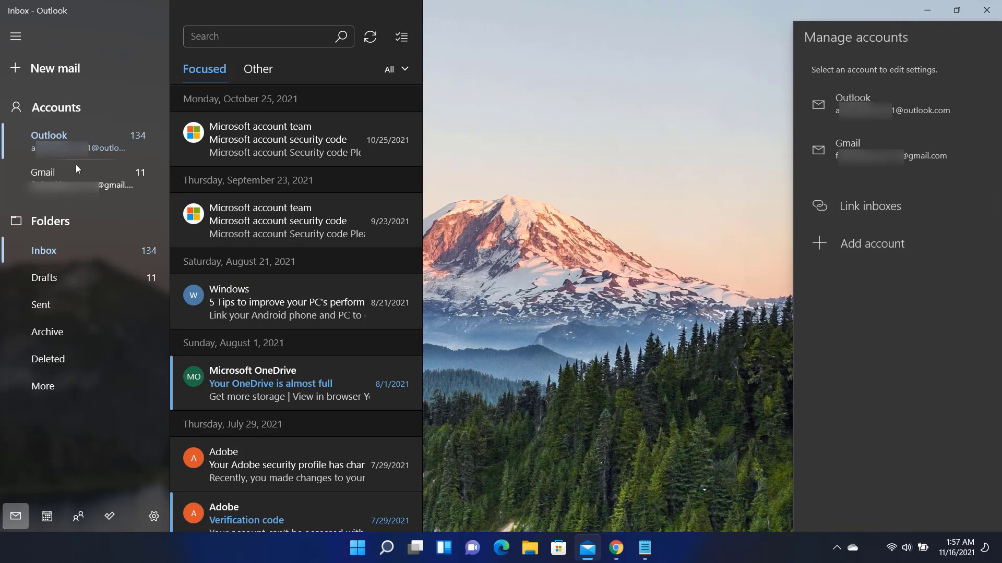
pyautogui.press('Escape')
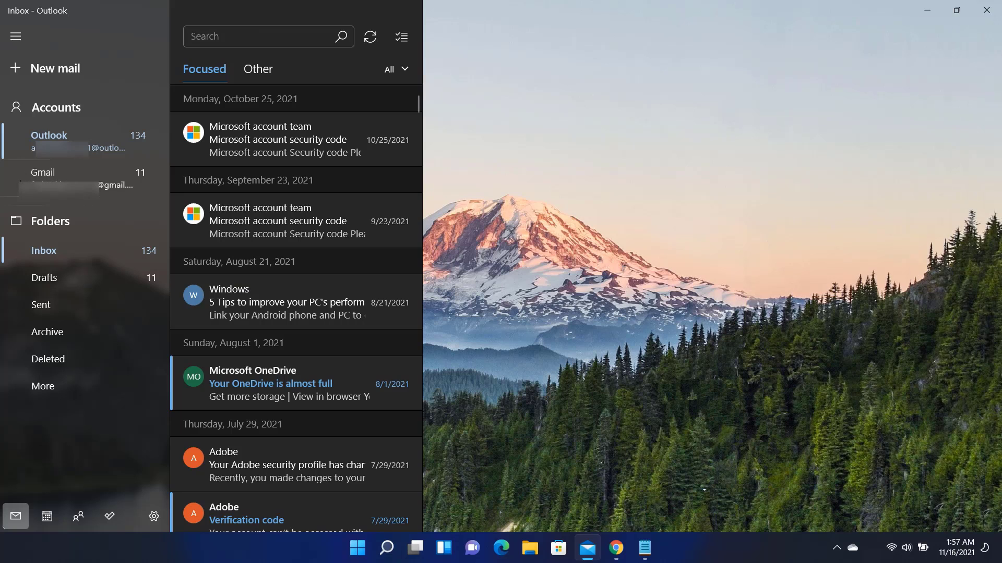
# - Start a blank new mail from the Gmail account and another from the Outlook account, closing the Mail app at the end
pyautogui.click(77, 180)
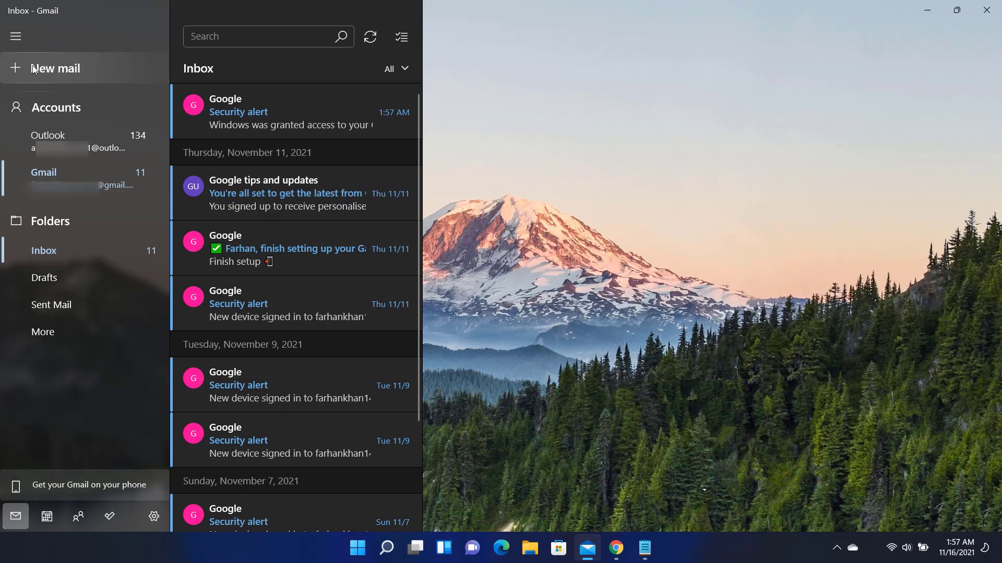
pyautogui.click(51, 67)
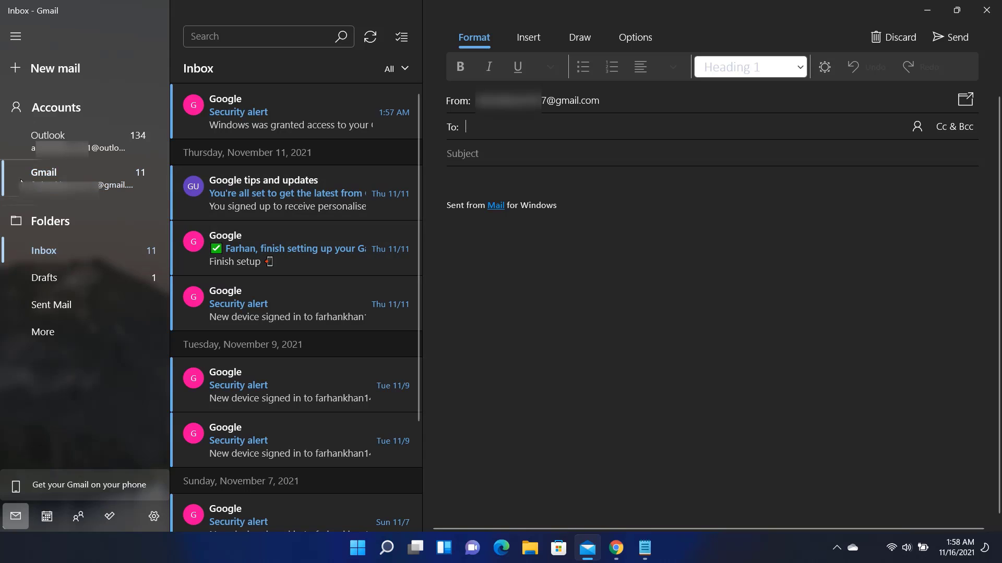
pyautogui.click(69, 139)
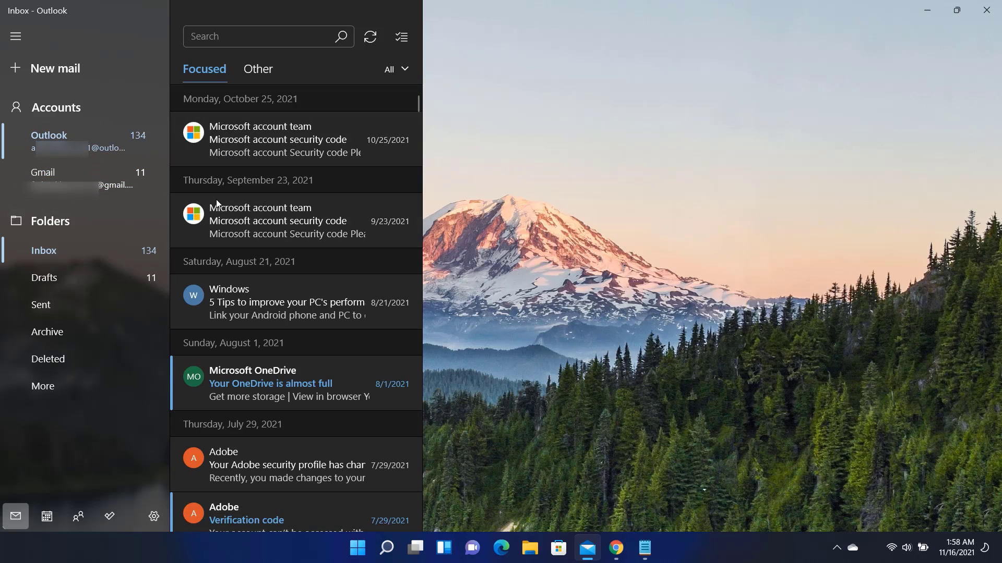
pyautogui.click(52, 69)
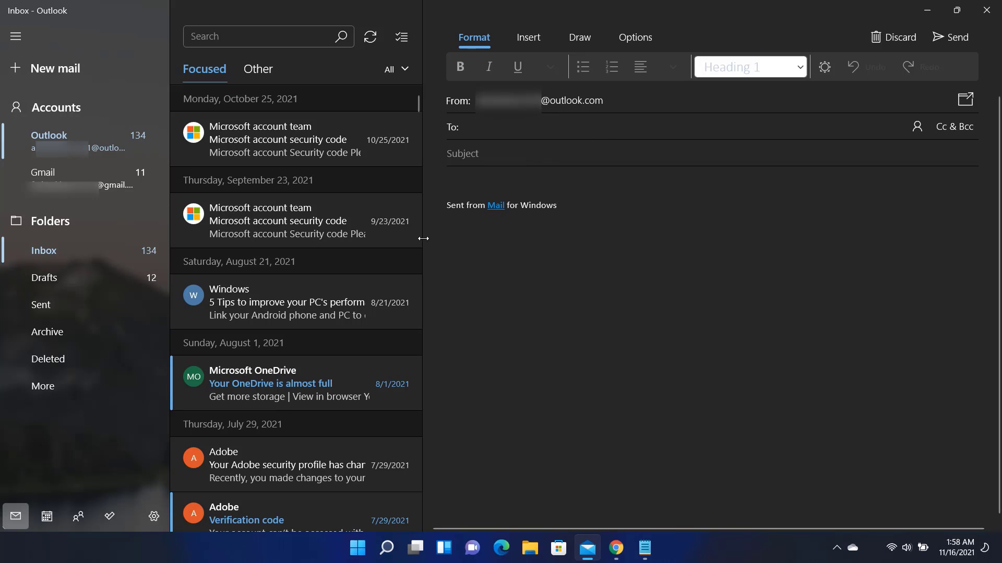
pyautogui.click(987, 11)
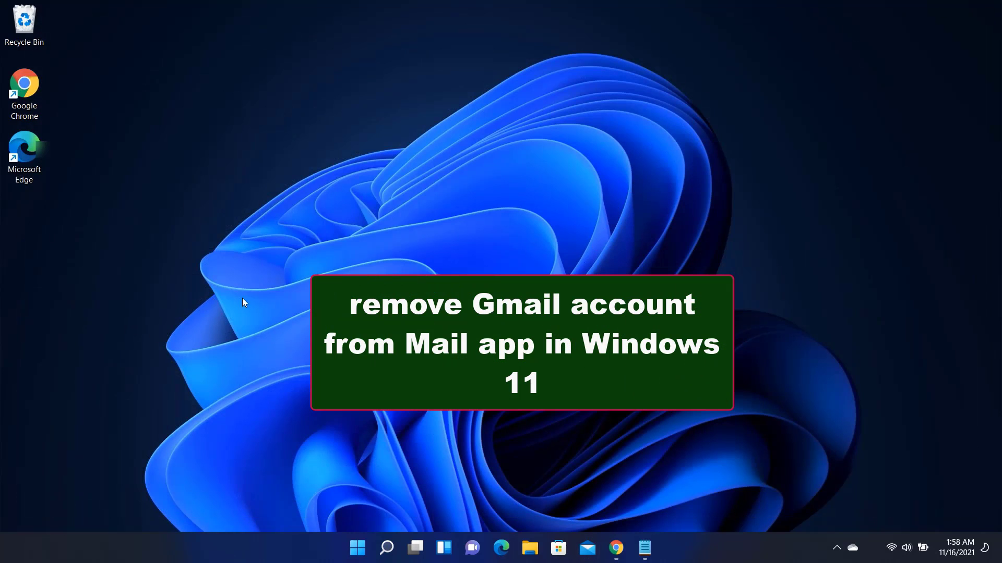
# - Reopen the Mail app, delete the Gmail account from this device, and close the app
pyautogui.click(587, 548)
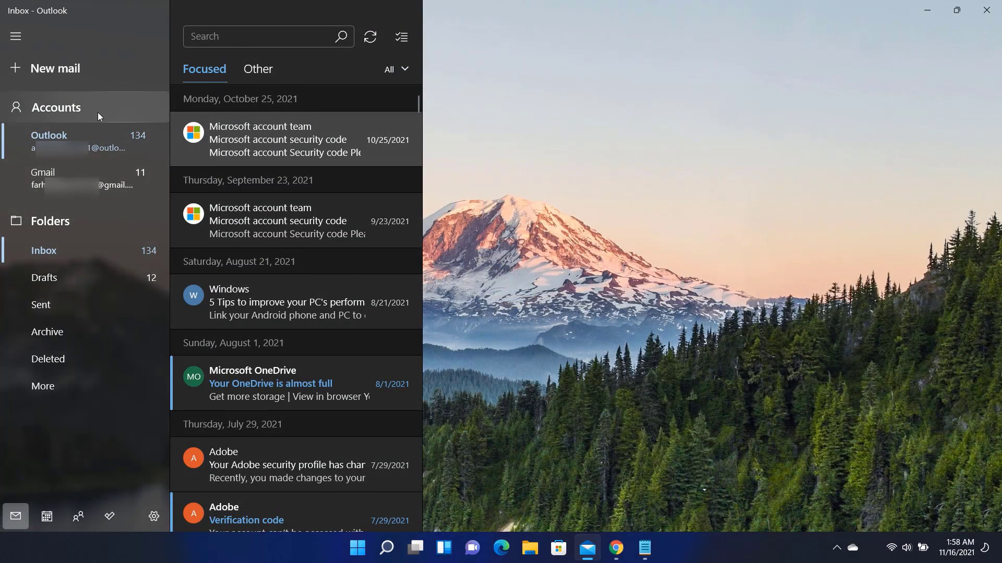
pyautogui.click(58, 108)
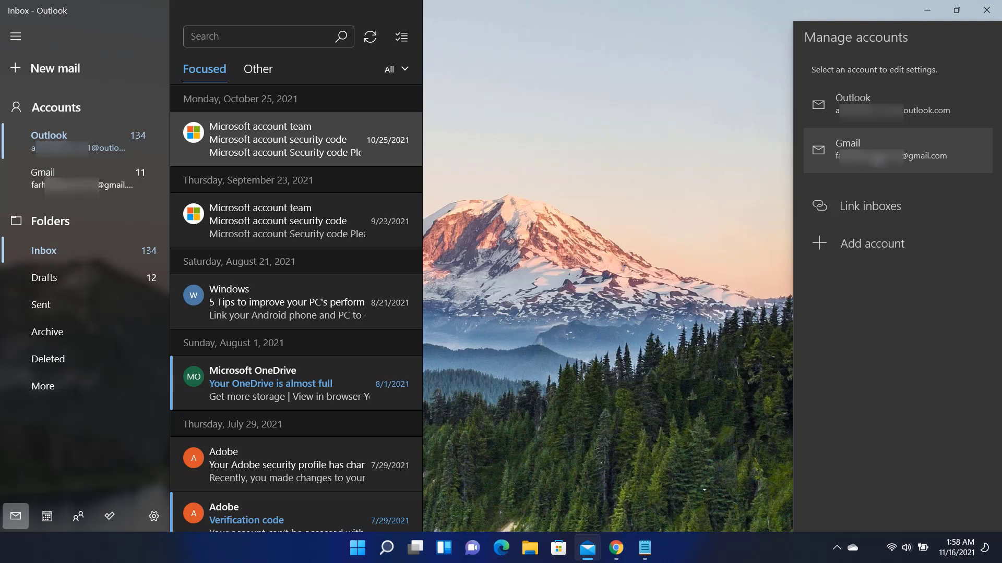
pyautogui.click(867, 159)
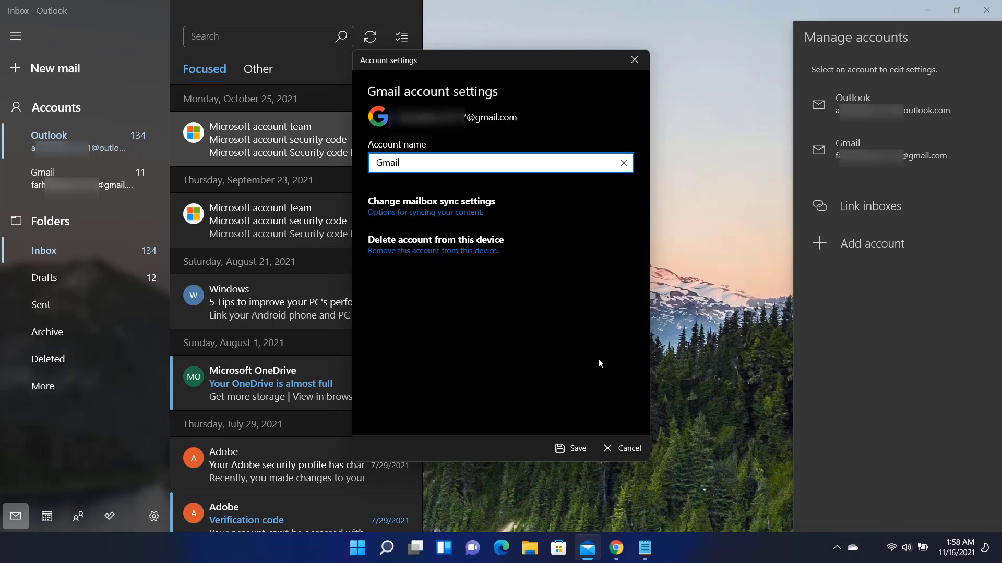
pyautogui.click(421, 245)
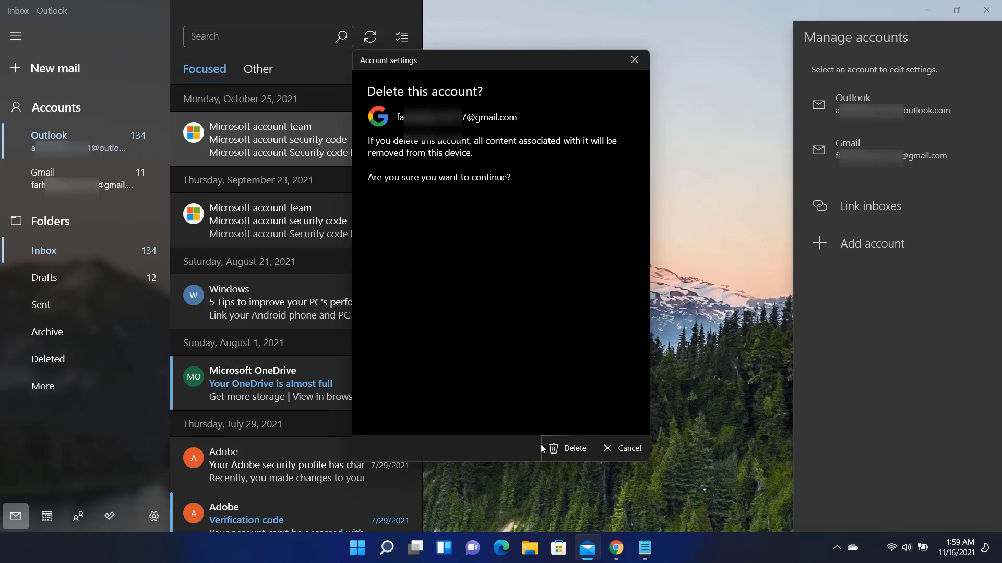
pyautogui.click(562, 446)
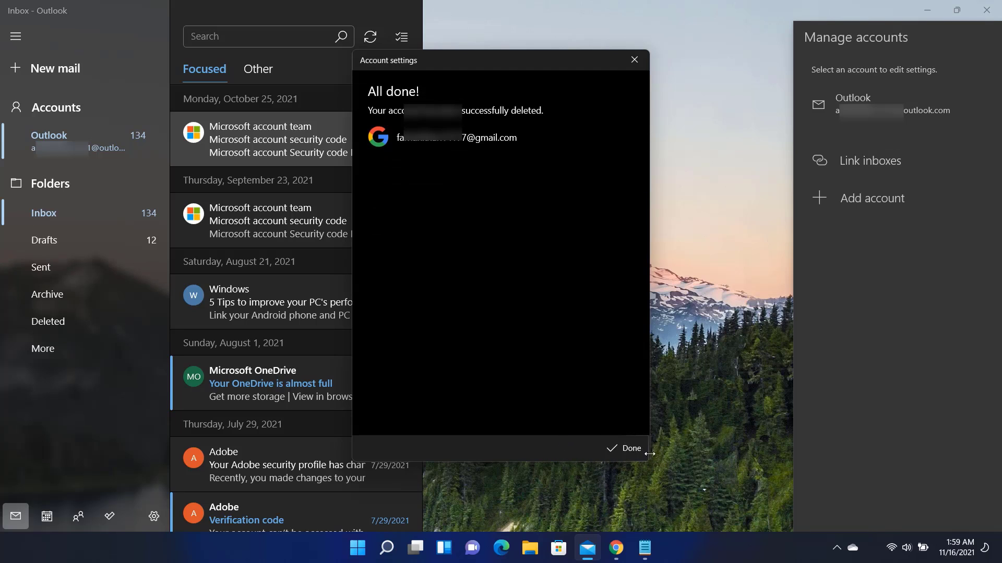
pyautogui.click(626, 449)
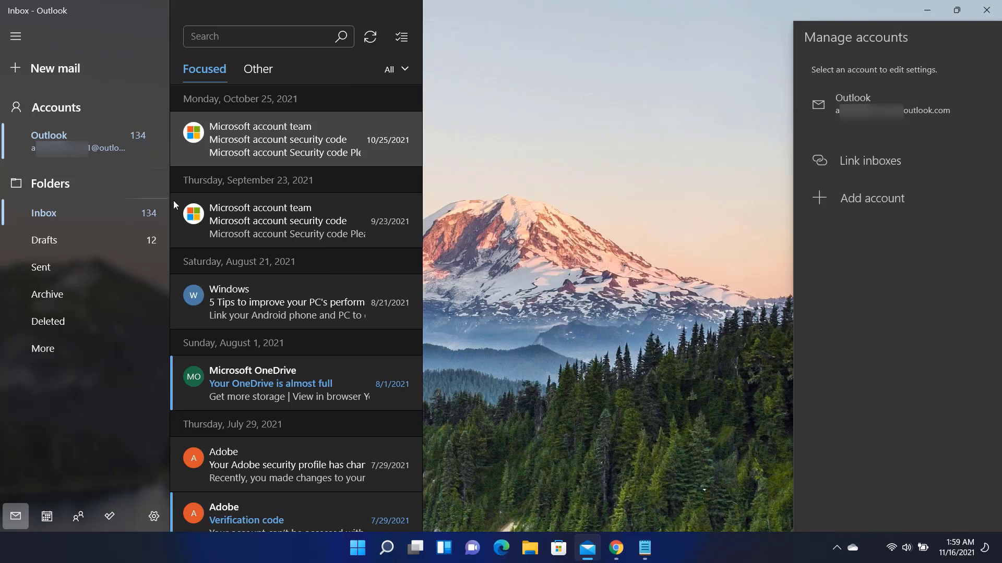
pyautogui.click(986, 10)
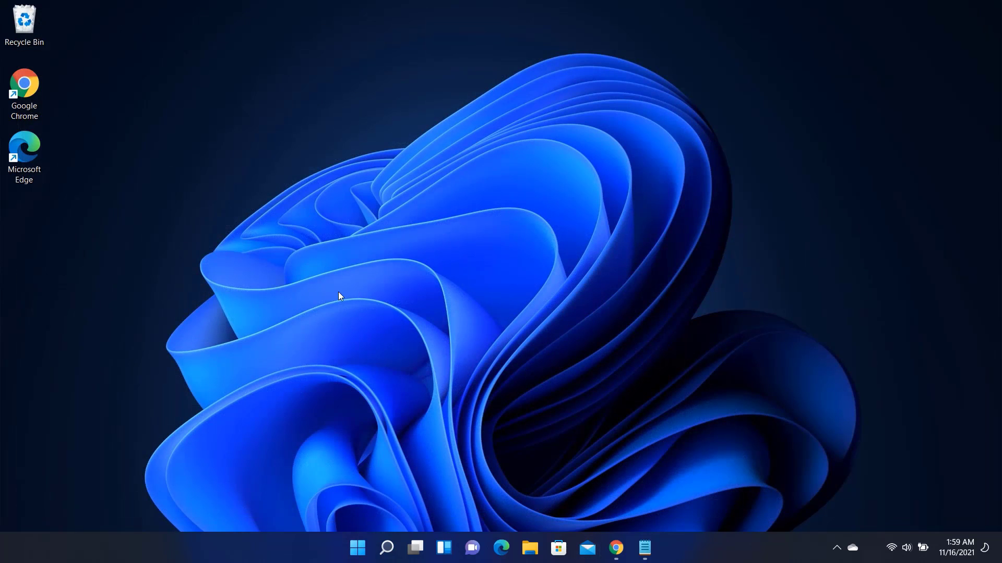